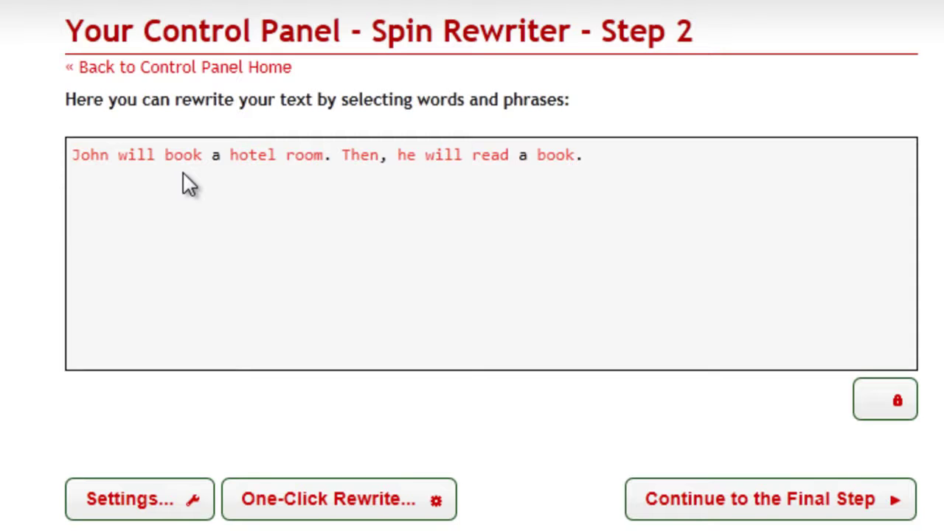
- Add the top suggested synonyms "make a reservation for", "reserve" and "set up" to the verb "book" in the first sentence
double_click(184, 156)
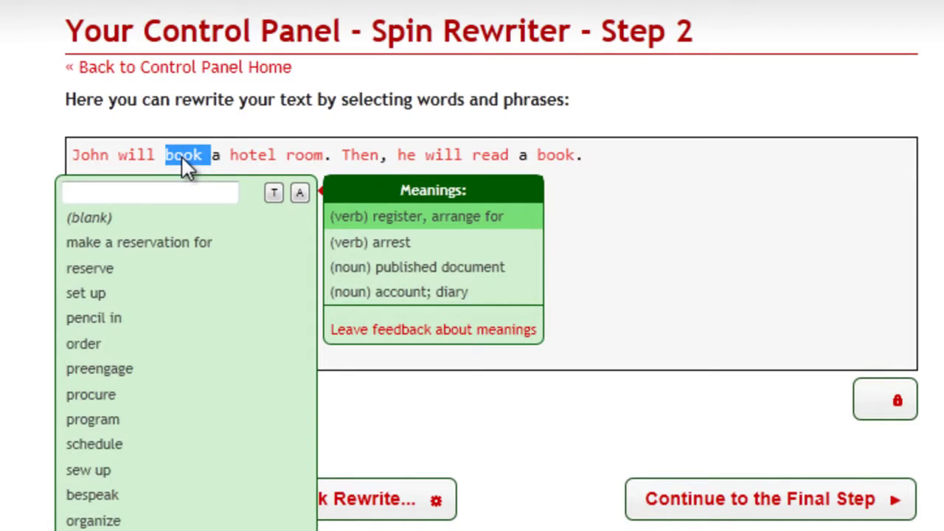
left_click(277, 193)
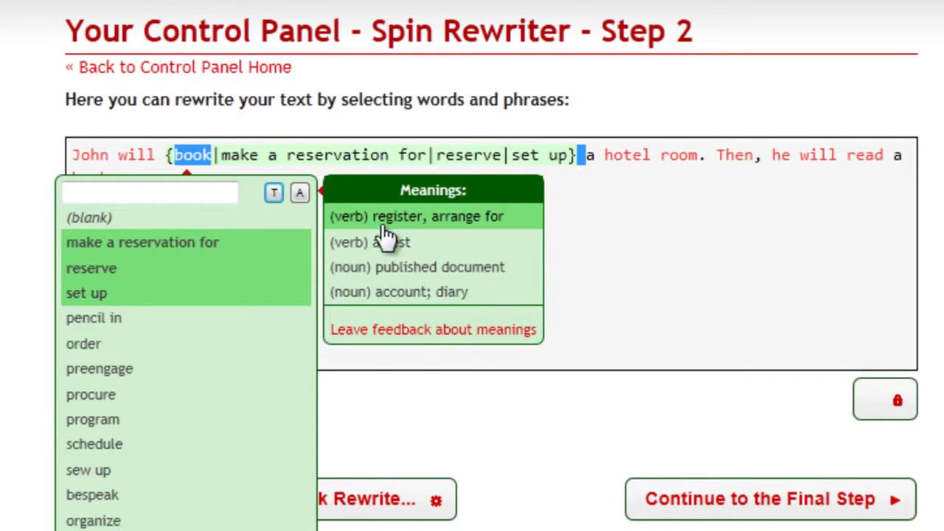
left_click(579, 218)
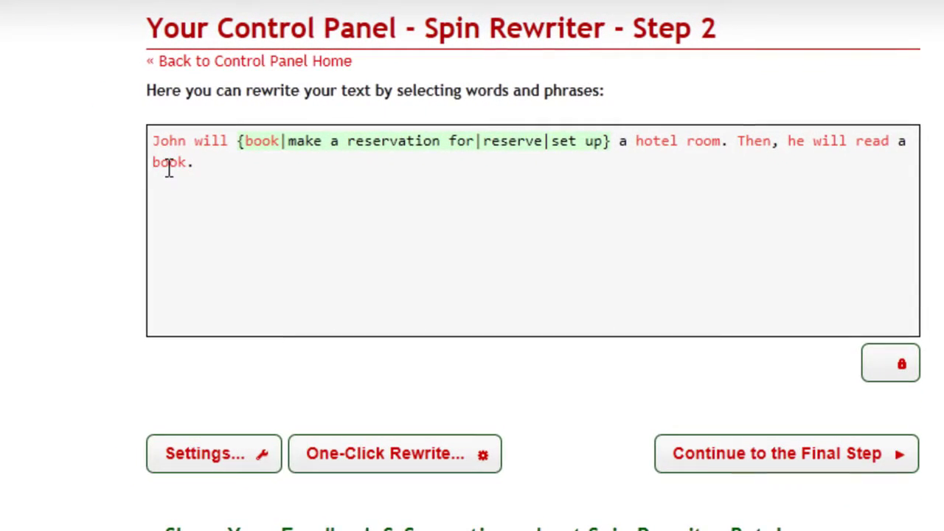
- Add the top suggested synonyms plus "textbook" and "bestseller" to the noun "book" at the end of the second sentence
left_click(168, 163)
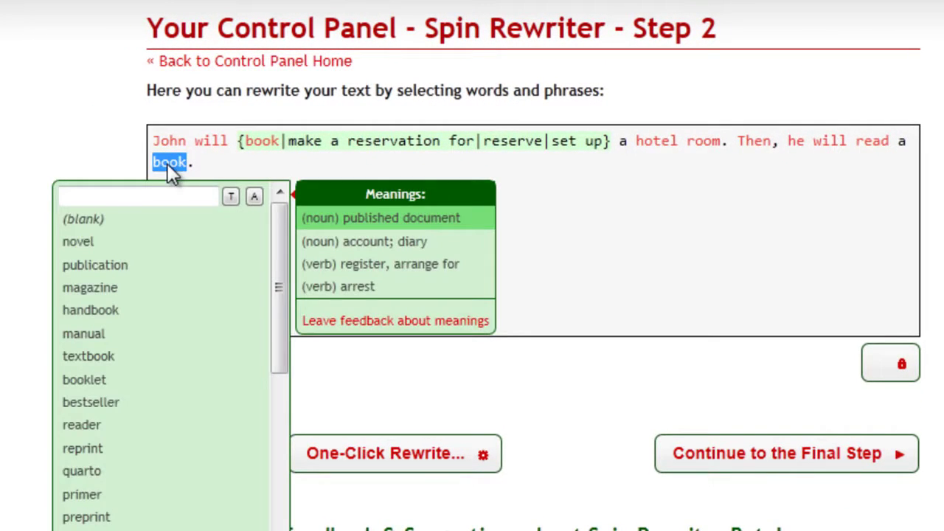
left_click(231, 195)
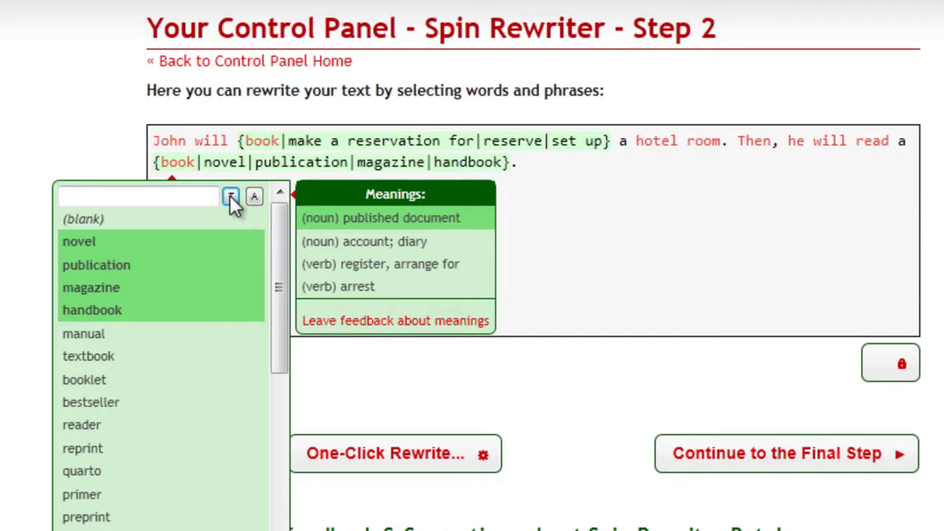
left_click(164, 358)
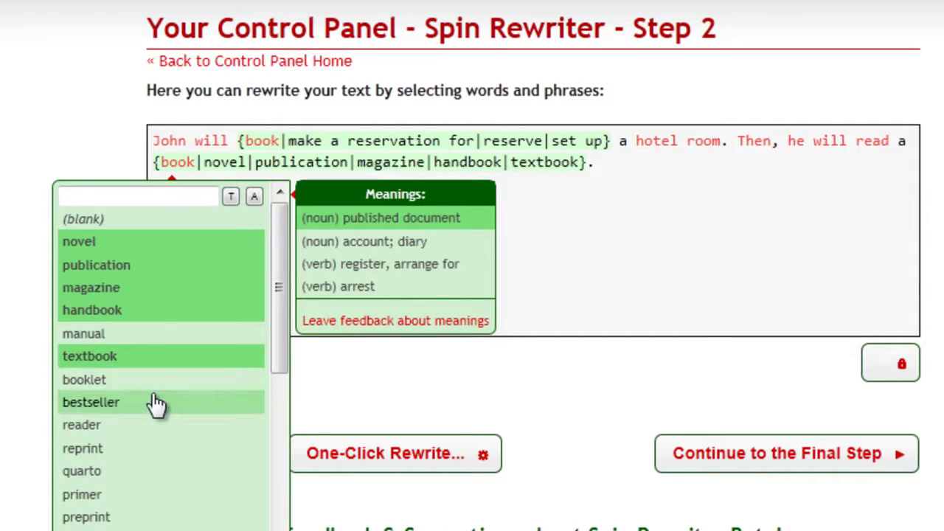
left_click(153, 404)
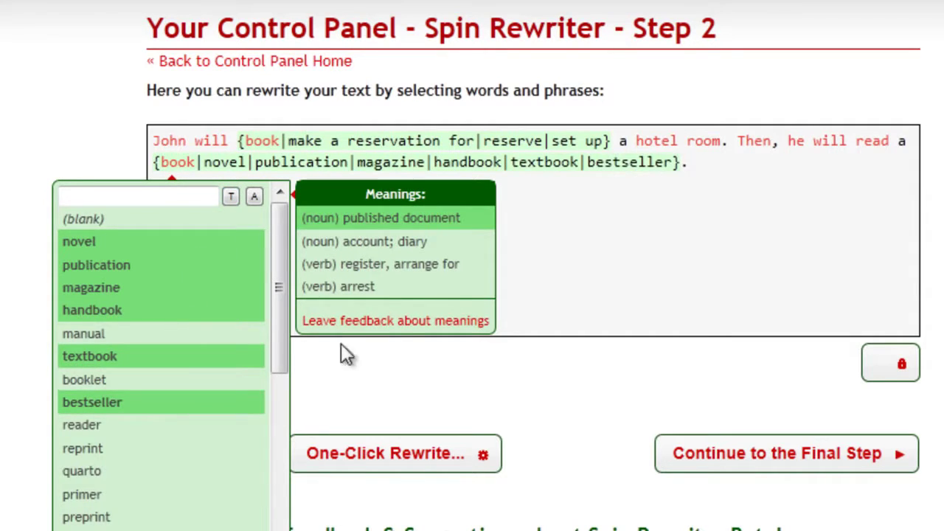
left_click(668, 224)
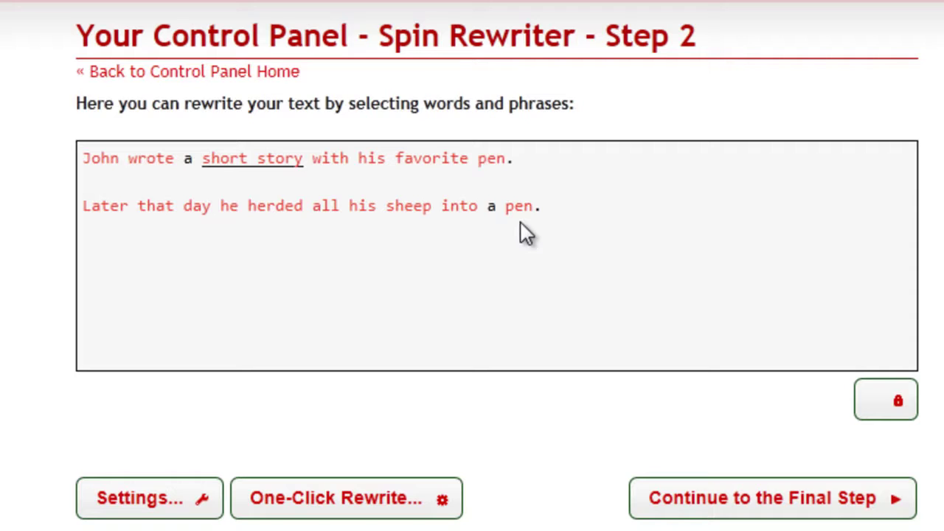
- Add the synonyms "pencil", "fountain pen" and "marker" to "pen" in the short story sentence
double_click(492, 158)
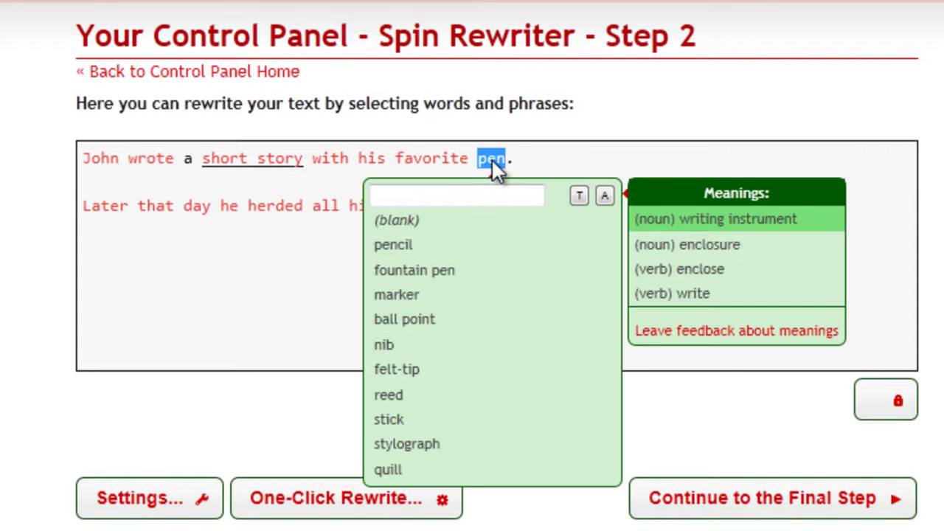
left_click(476, 250)
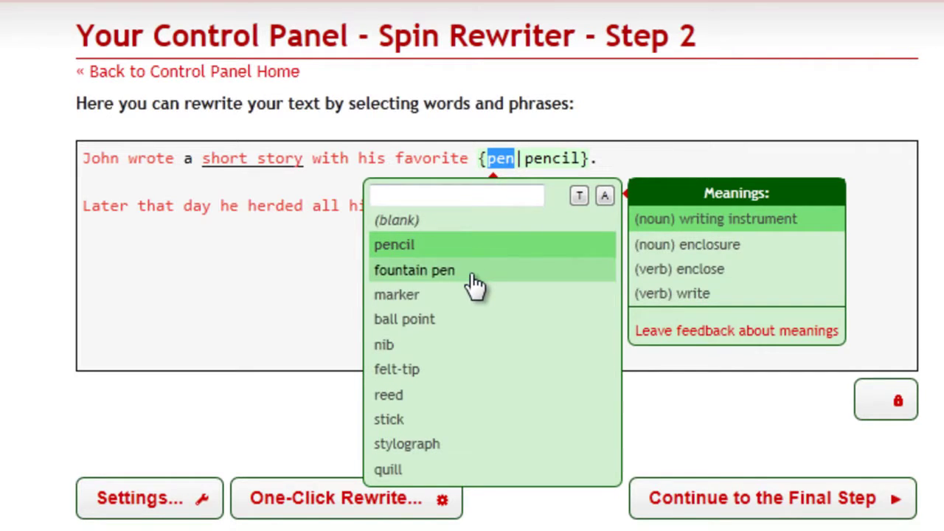
left_click(472, 272)
left_click(466, 304)
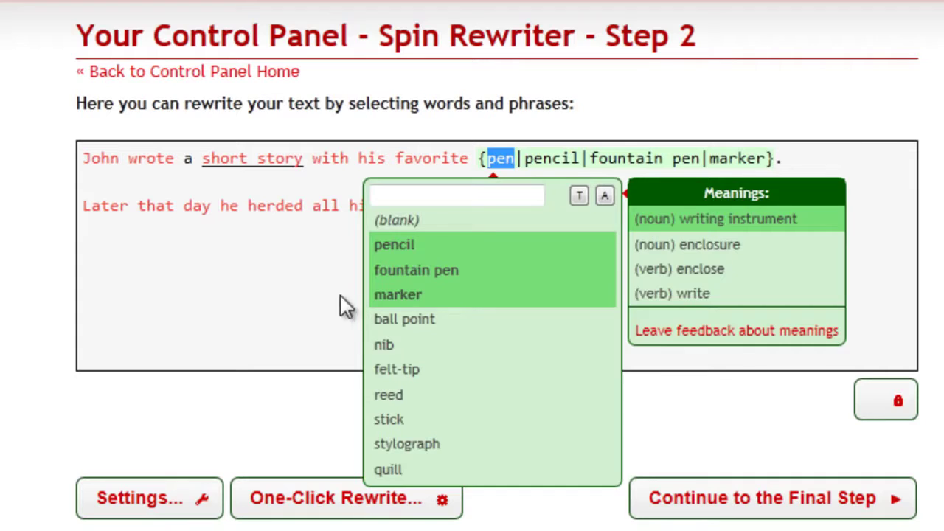
left_click(308, 297)
- Add the enclosure synonyms "corral", "fence" and "sty" to "pen" in the sentence about the sheep
double_click(520, 207)
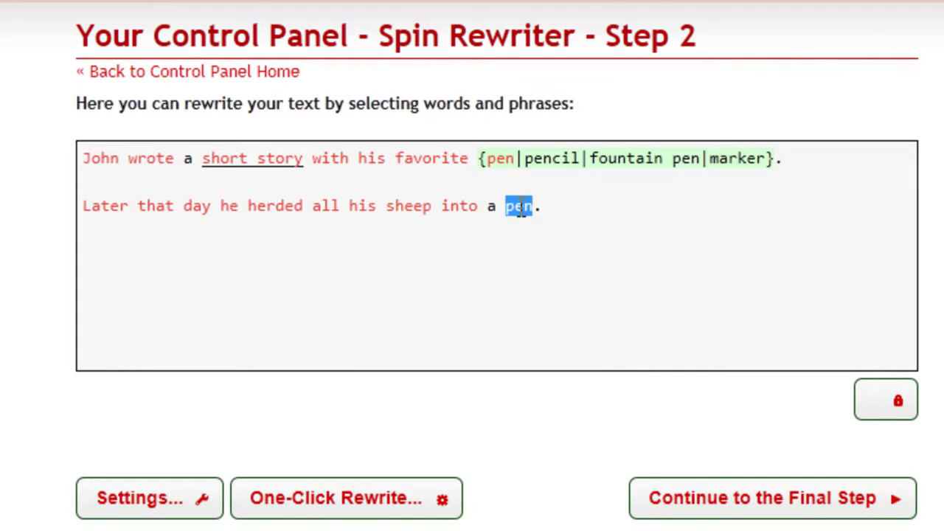
left_click(474, 295)
left_click(466, 325)
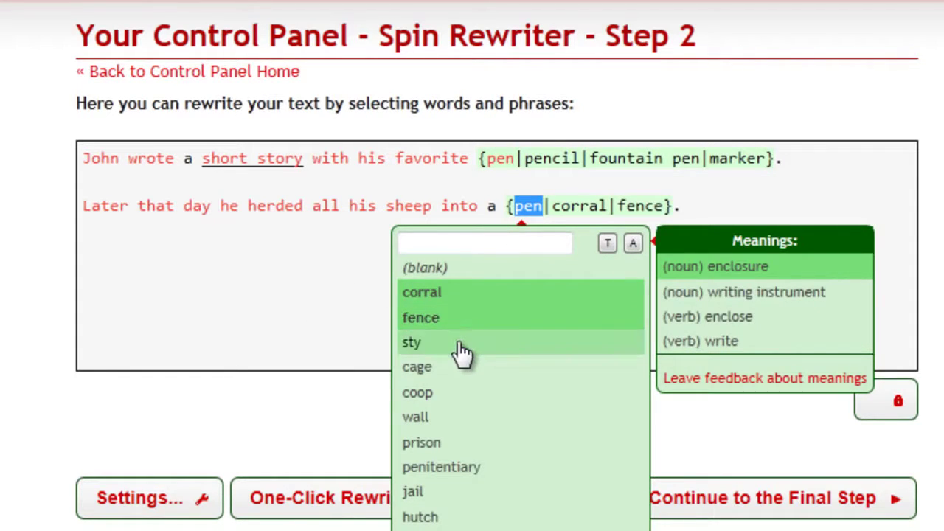
left_click(458, 343)
left_click(300, 292)
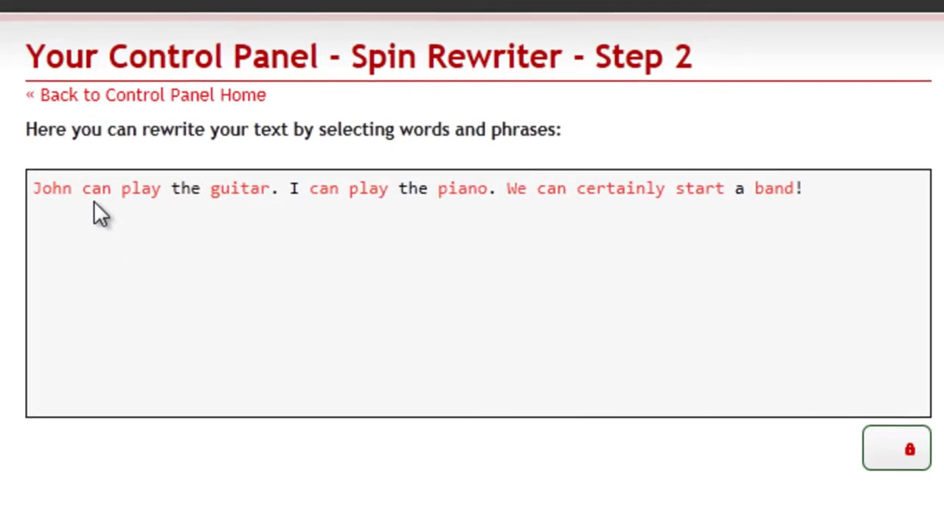
- Add the alternatives "is able to" and "has the ability to" to "can" in the guitar sentence
left_click(187, 168)
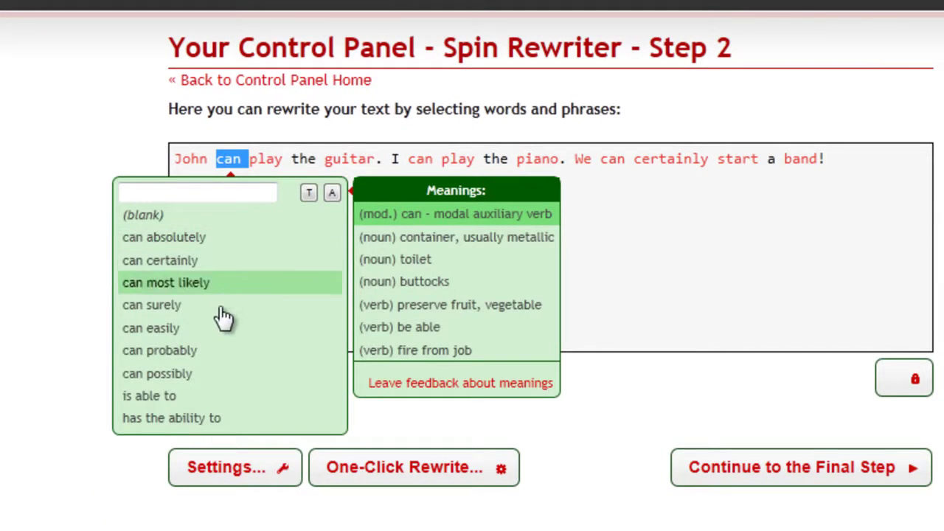
left_click(221, 396)
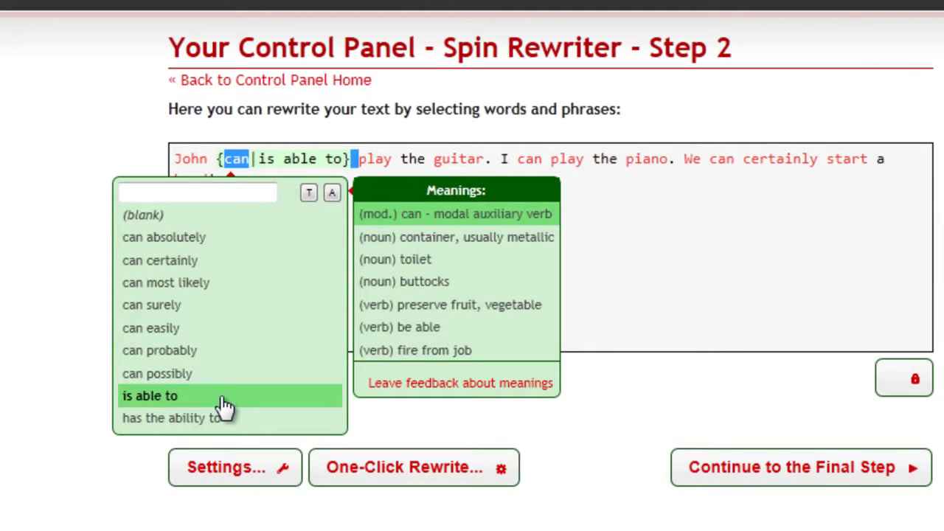
left_click(223, 418)
left_click(438, 428)
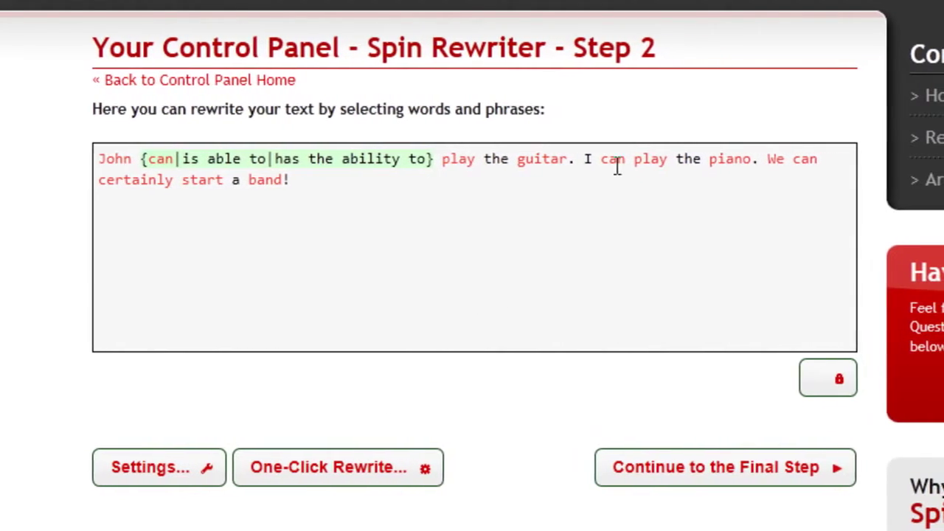
- Add the alternatives "am able to" and "have the ability to" to "can" in the piano sentence
double_click(645, 159)
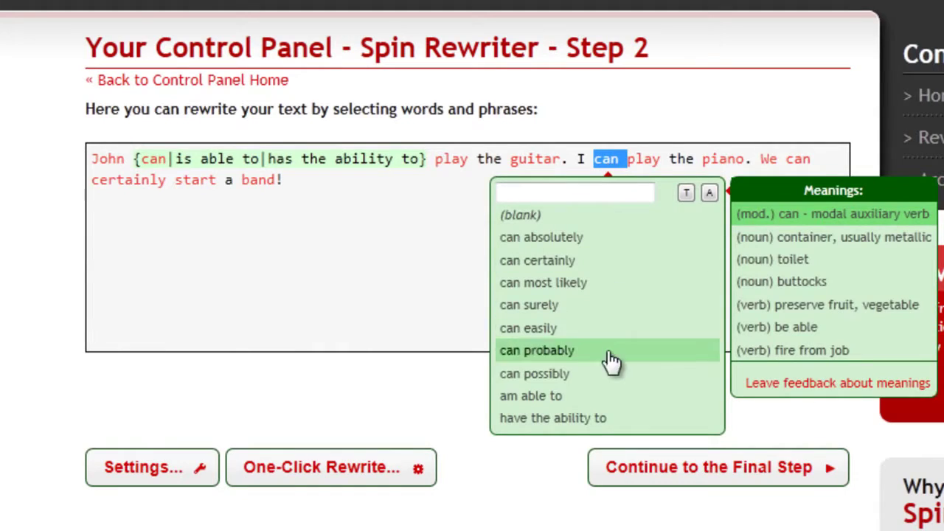
left_click(609, 402)
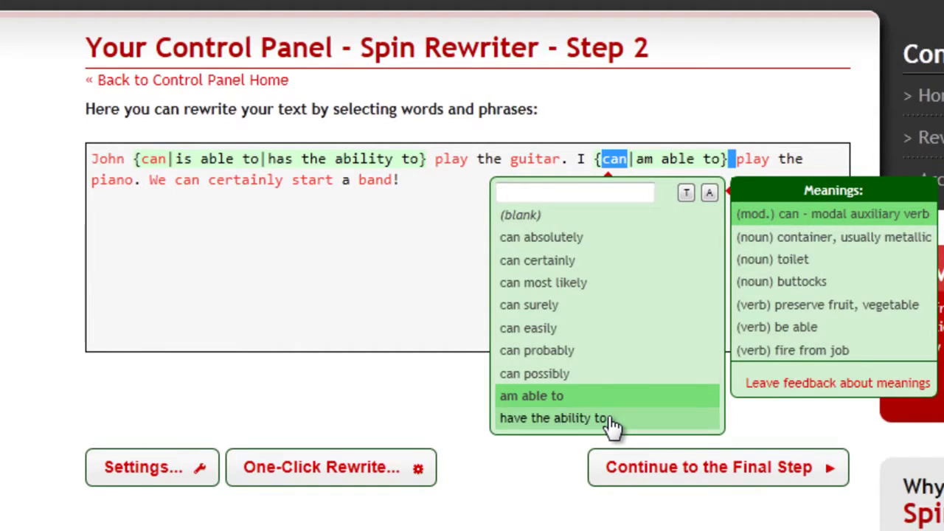
left_click(612, 420)
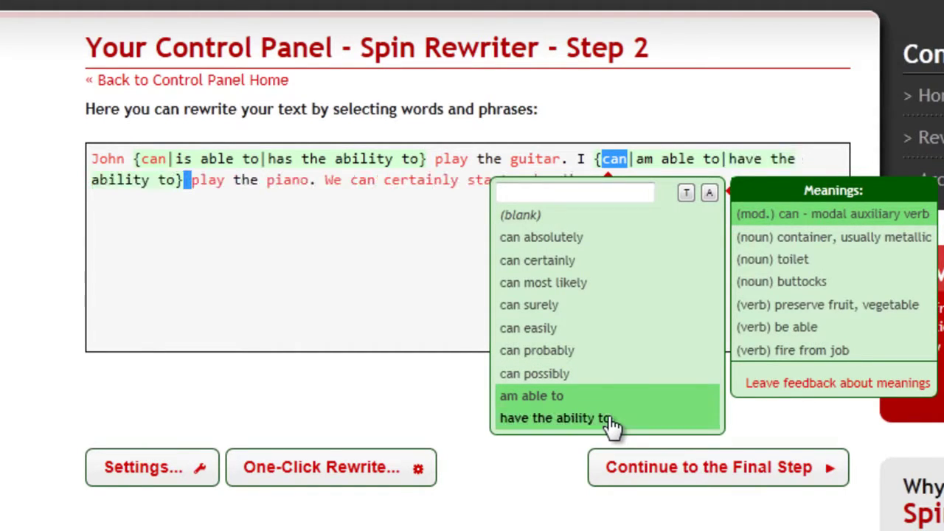
left_click(412, 267)
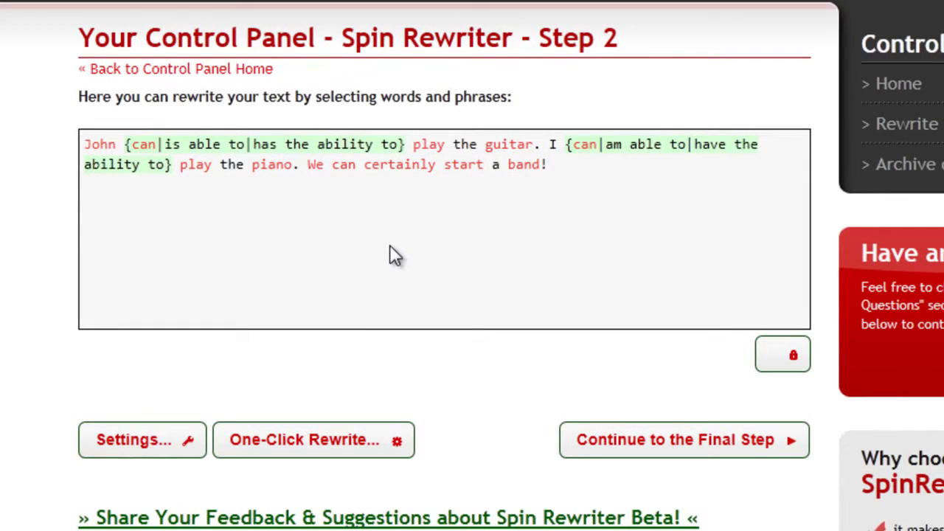
- Extend the alternatives for "can" in the piano sentence with "can certainly" and "can absolutely"
left_click(587, 145)
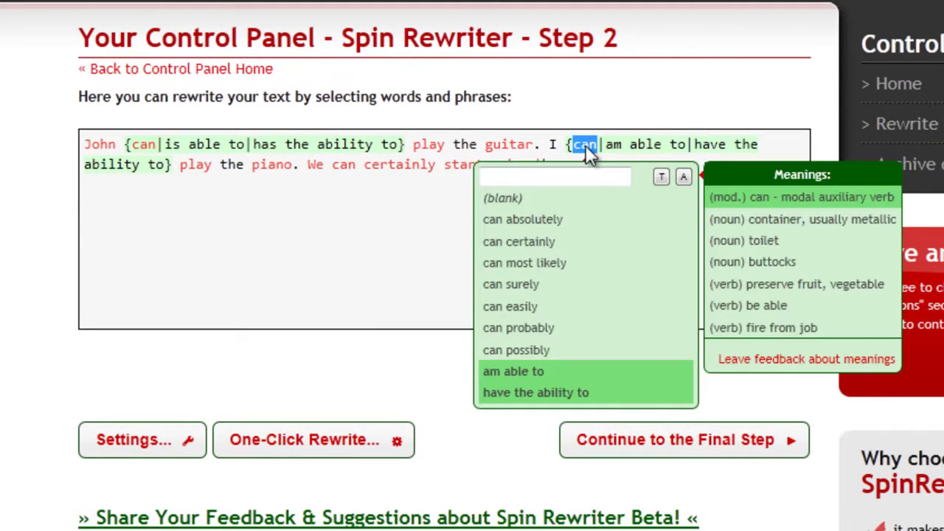
left_click(580, 241)
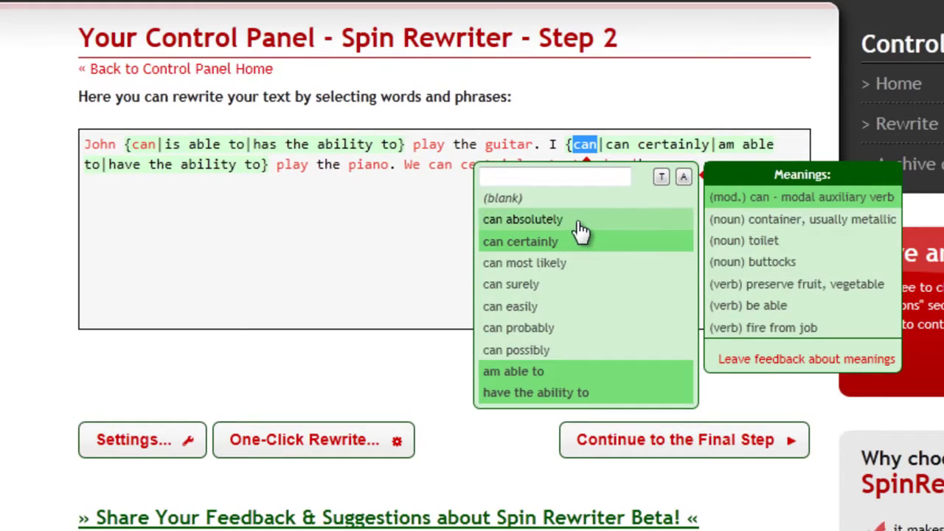
left_click(580, 222)
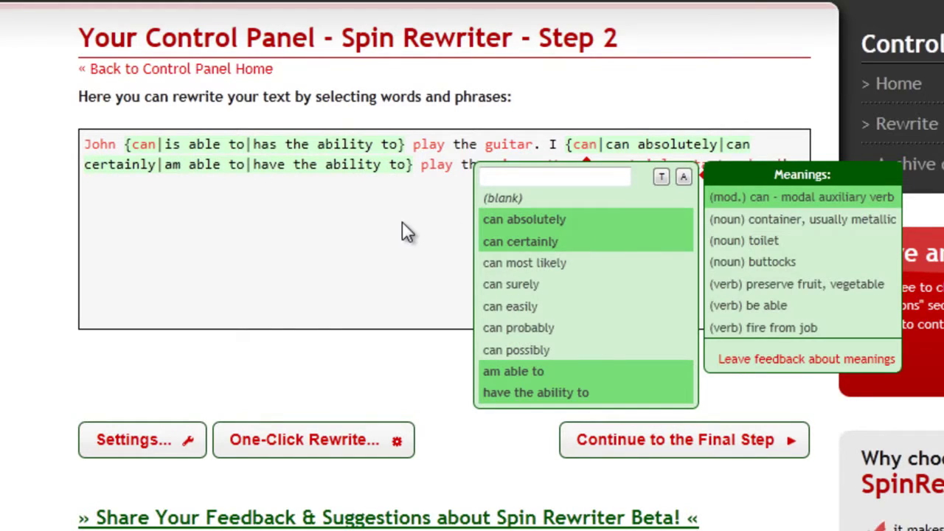
left_click(402, 223)
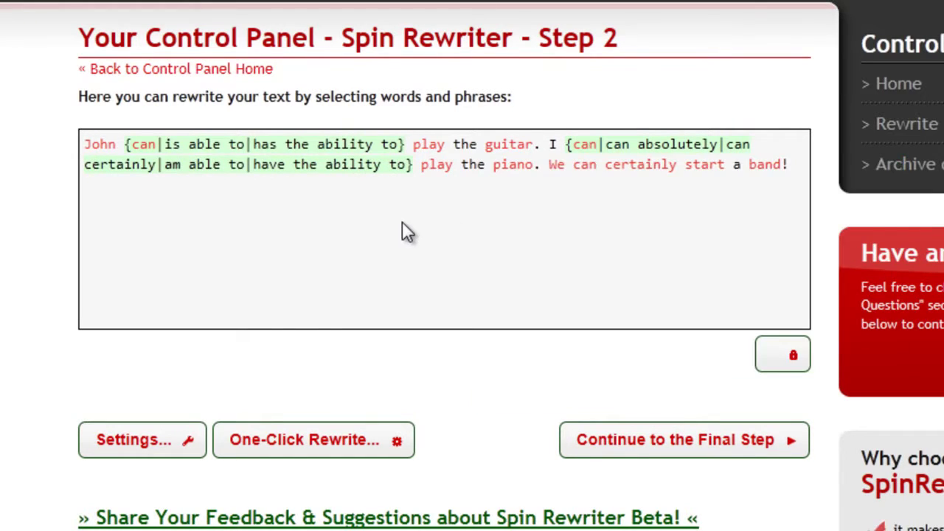
- Review the suggested alternatives for "can" in the sentence about starting a band
double_click(585, 169)
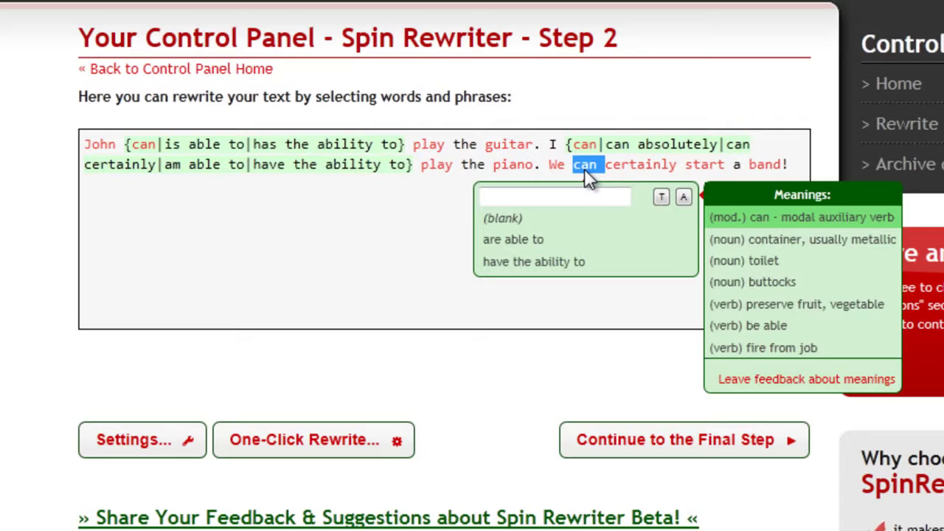
left_click(454, 197)
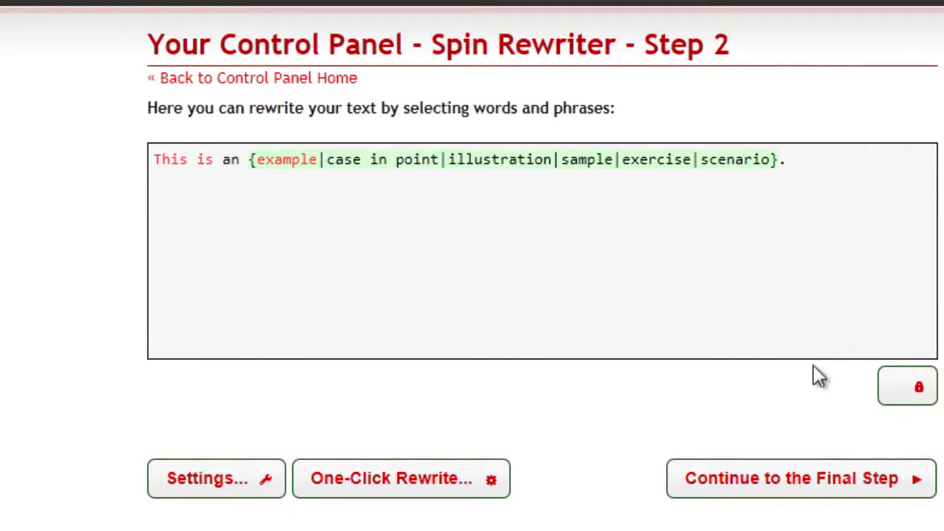
- Continue to the final step with the spun "This is an example" sentence
left_click(790, 474)
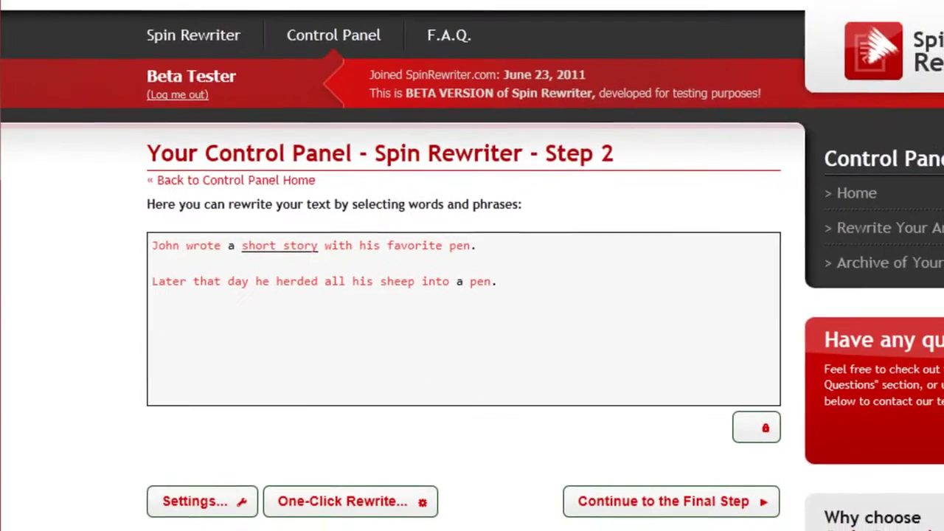
- Run a One-Click Rewrite on the short story text, set to generate as many suggestions as possible (high risk)
scroll(472, 266, "down", 3)
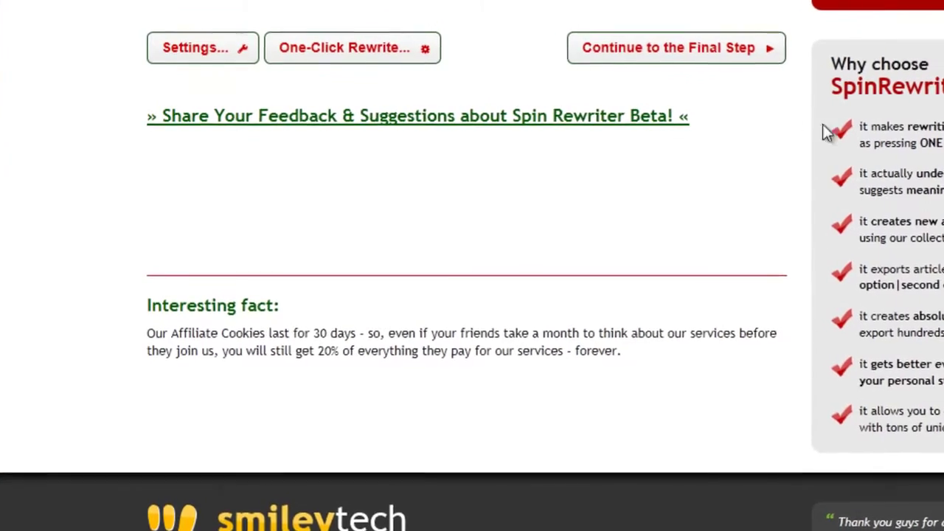
left_click(405, 51)
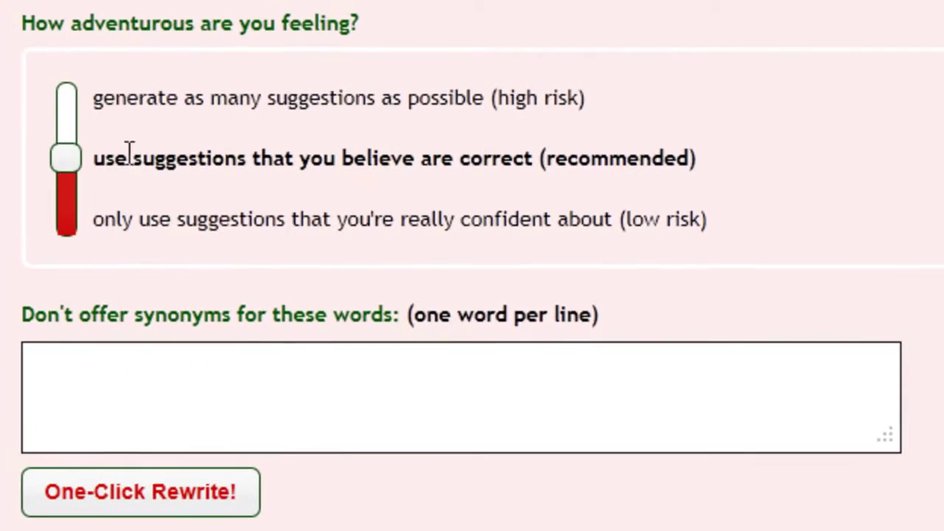
left_click_drag(67, 153, 66, 106)
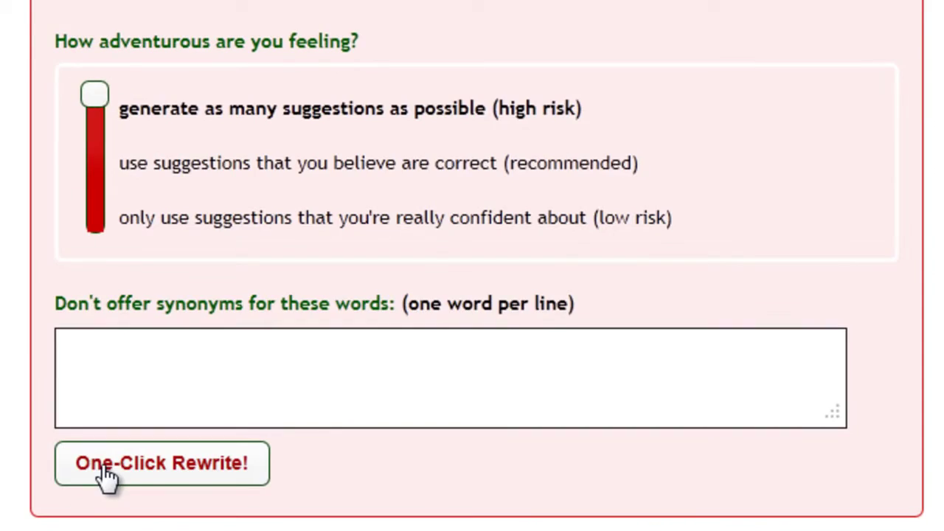
left_click(103, 476)
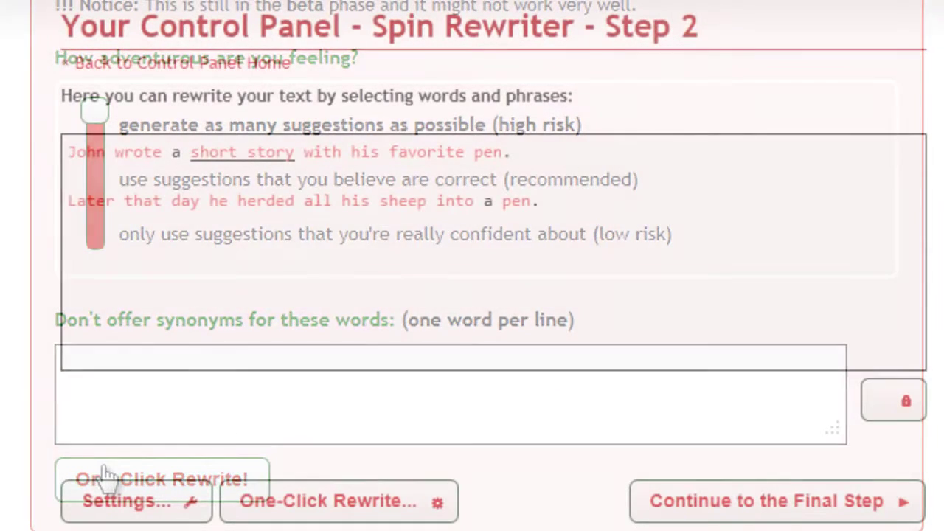
- Add the top suggested synonyms "produced", "created" and "crafted" to "wrote" in the first sentence
left_click(126, 152)
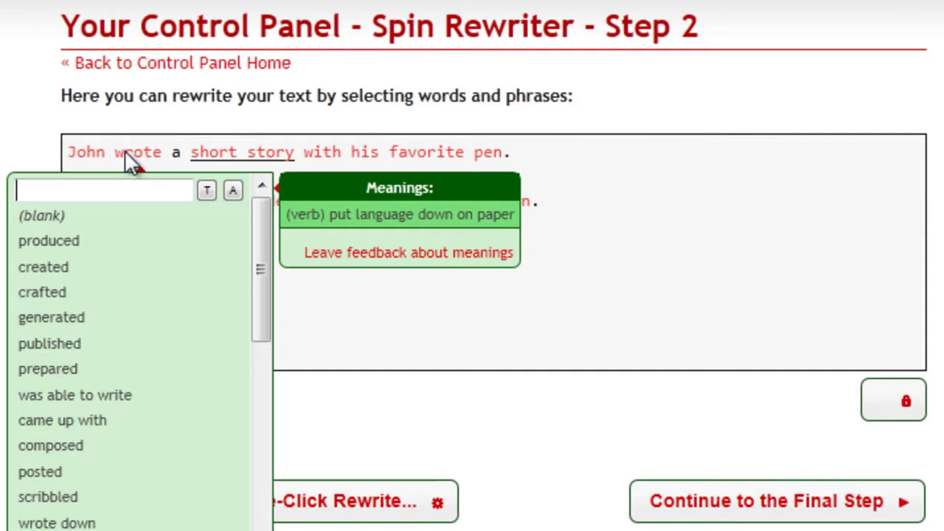
left_click(207, 191)
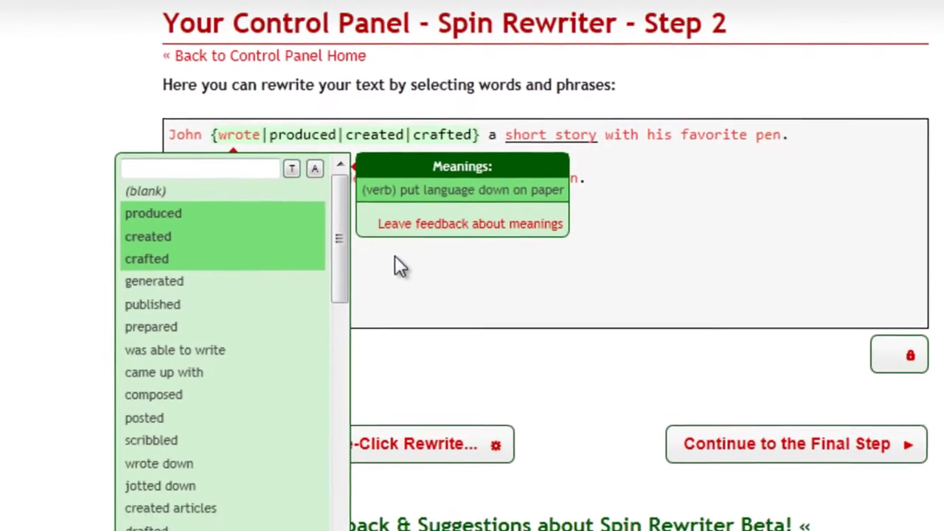
left_click(398, 266)
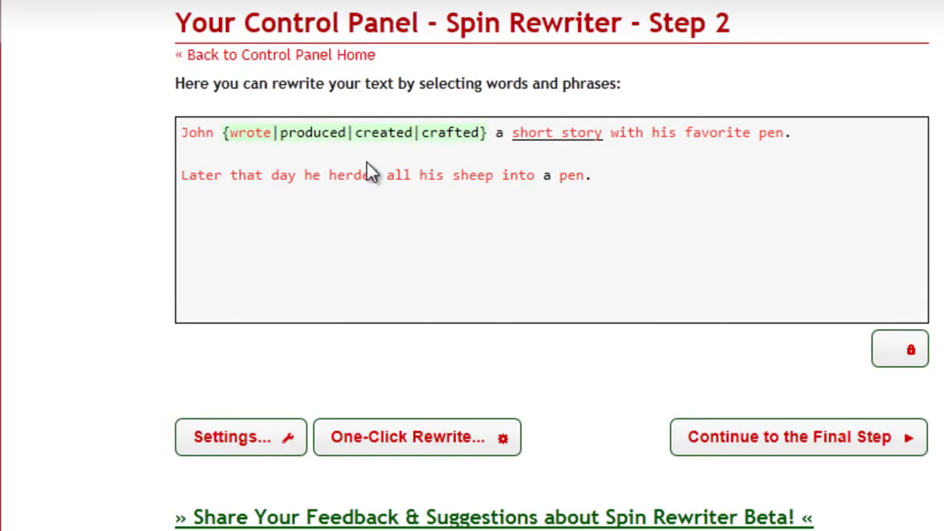
- Add all suggested synonyms of the gather/shepherd meaning to "herded" in the second sentence
double_click(344, 180)
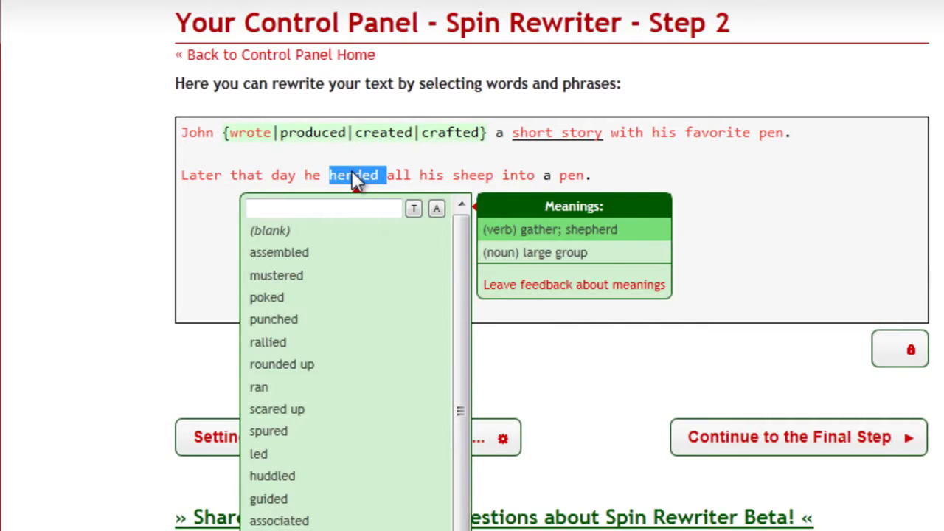
left_click(437, 207)
left_click(711, 227)
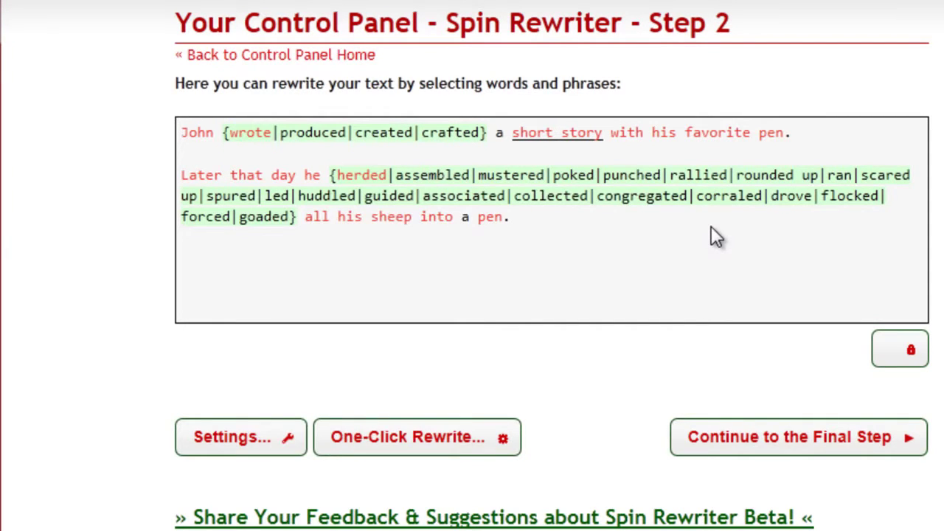